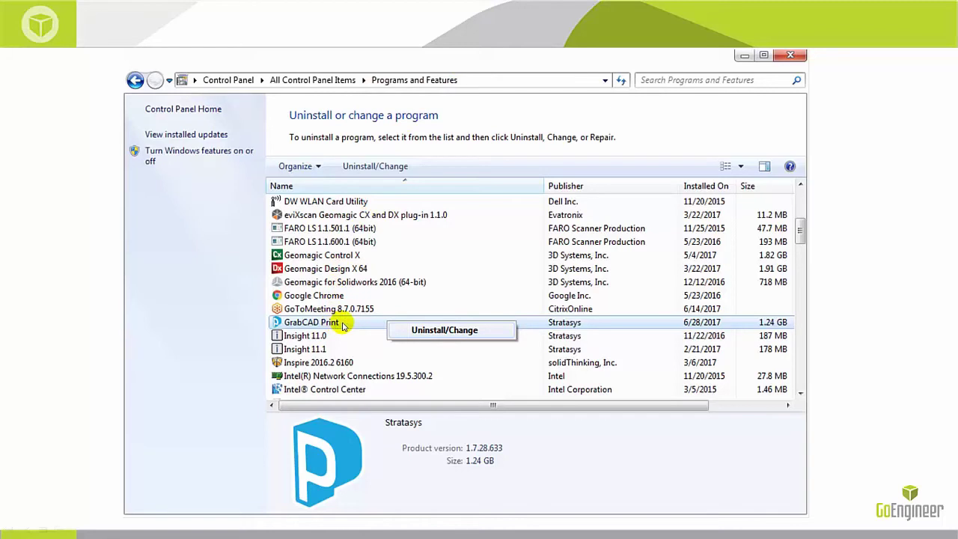
pyautogui.click(444, 331)
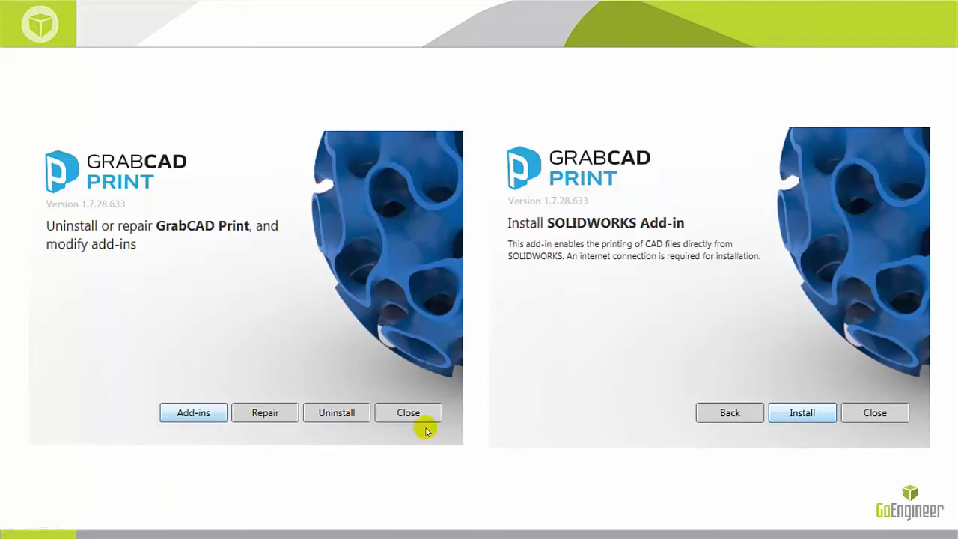
pyautogui.click(799, 419)
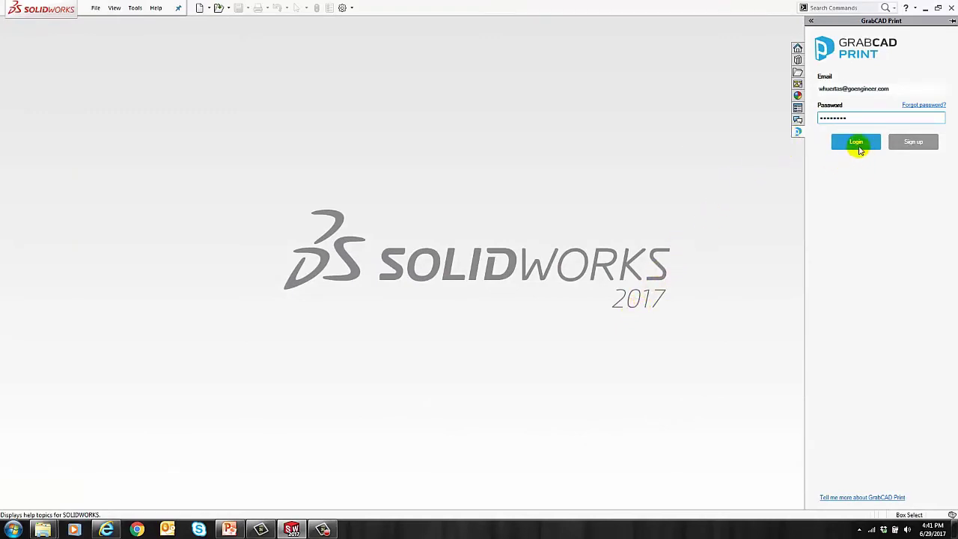
# - Log in to GrabCAD Print with the filled-in credentials and select the GoEngineer - Woodland Hills company account
pyautogui.click(858, 146)
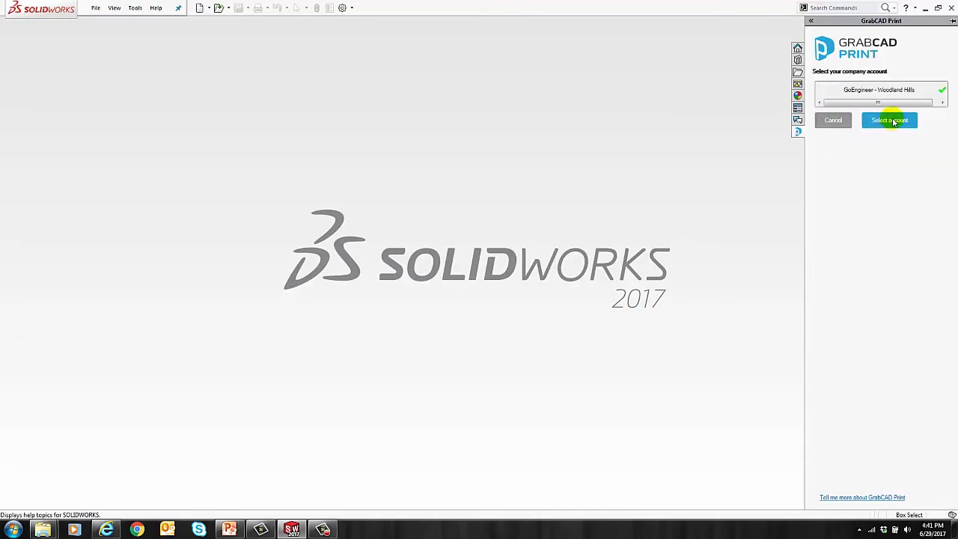
pyautogui.click(892, 121)
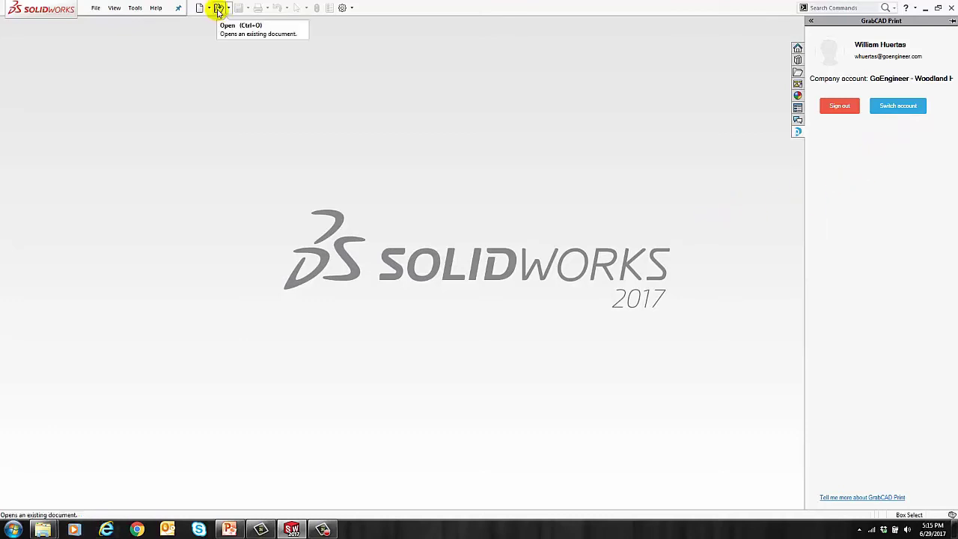
# - Open the part file bracket_& from the Completed Case Study folder
pyautogui.click(218, 9)
pyautogui.click(255, 88)
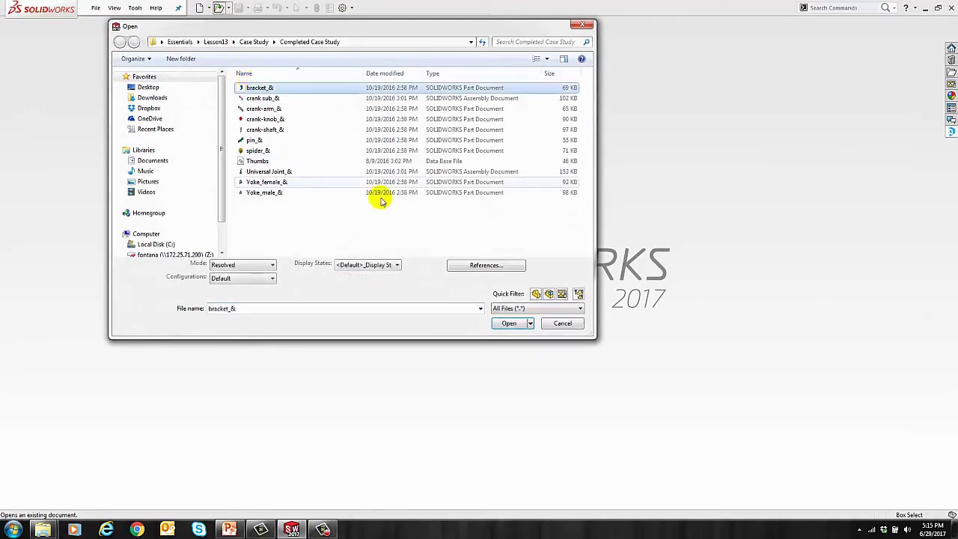
pyautogui.click(502, 327)
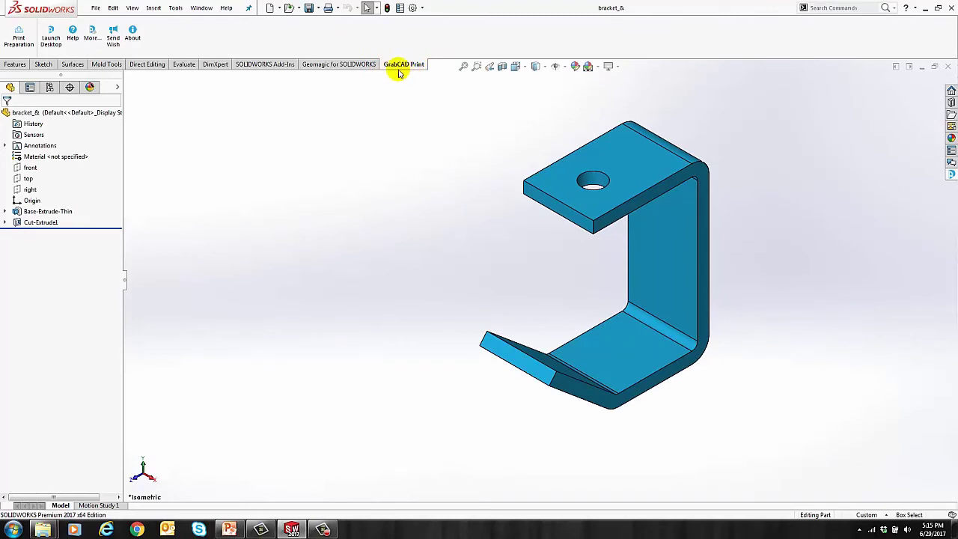
# - Check in the add-ins list whether GrabCAD Print for SOLIDWORKS is enabled, keeping the current settings
pyautogui.click(423, 9)
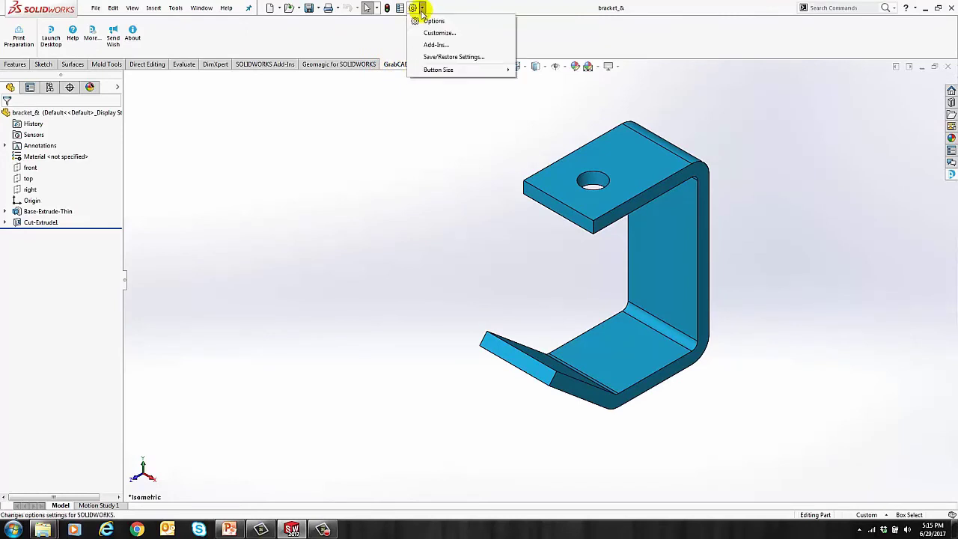
pyautogui.click(431, 44)
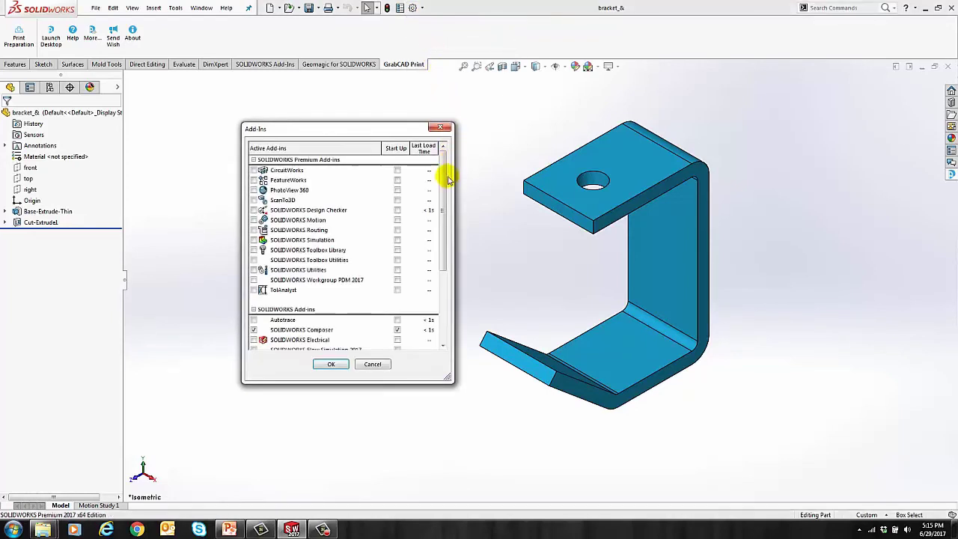
pyautogui.scroll(-4, 443, 187)
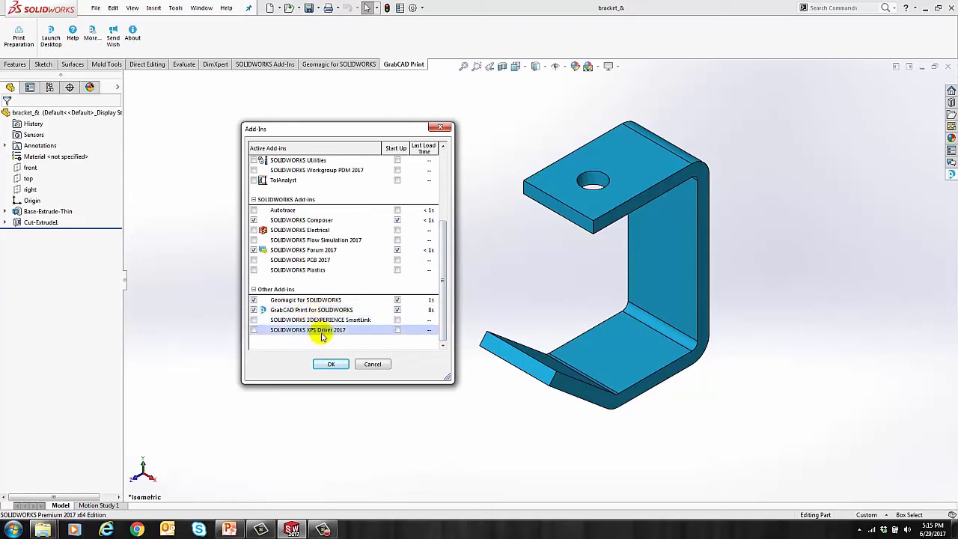
pyautogui.click(331, 364)
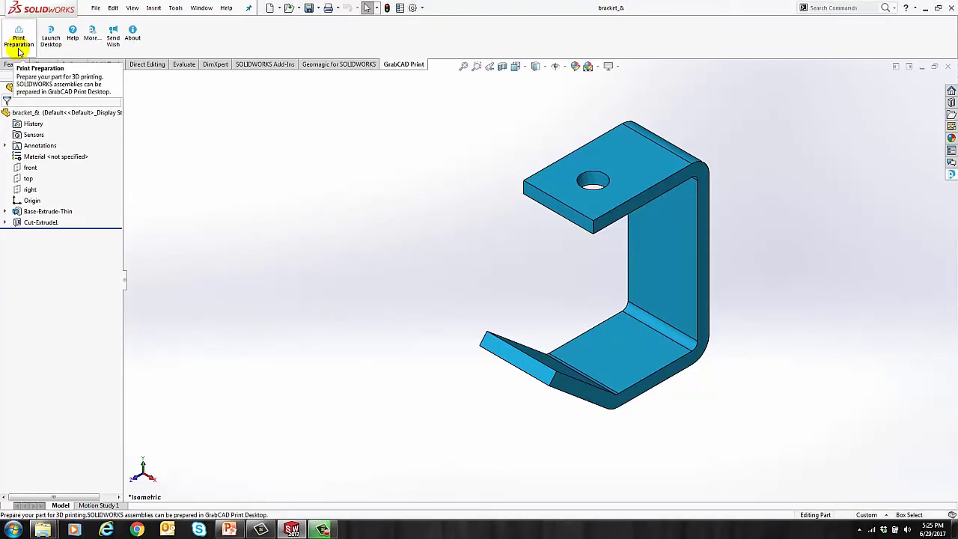
# - Start Print Preparation for the bracket and choose the WH uPrint SE Plus printer with a 0.01 inch slice height
pyautogui.click(19, 41)
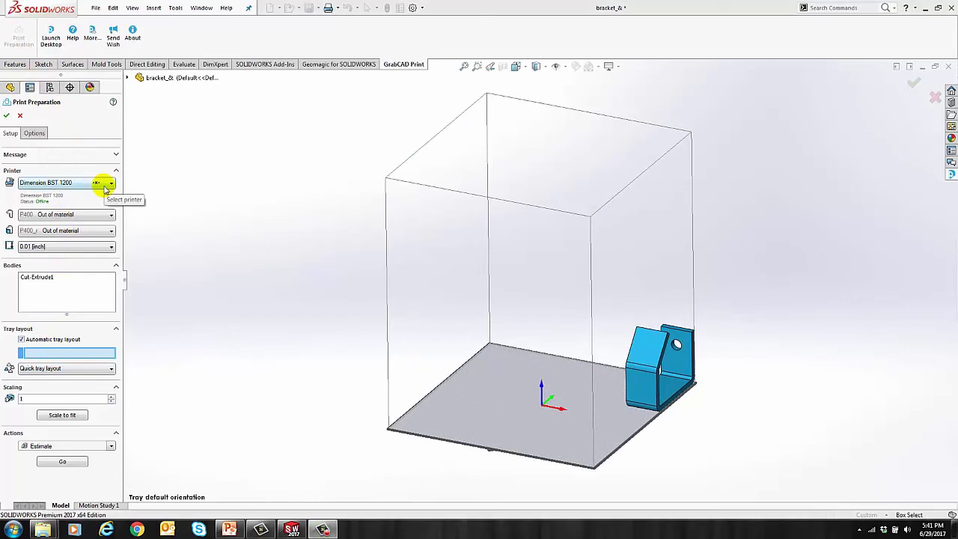
pyautogui.click(104, 184)
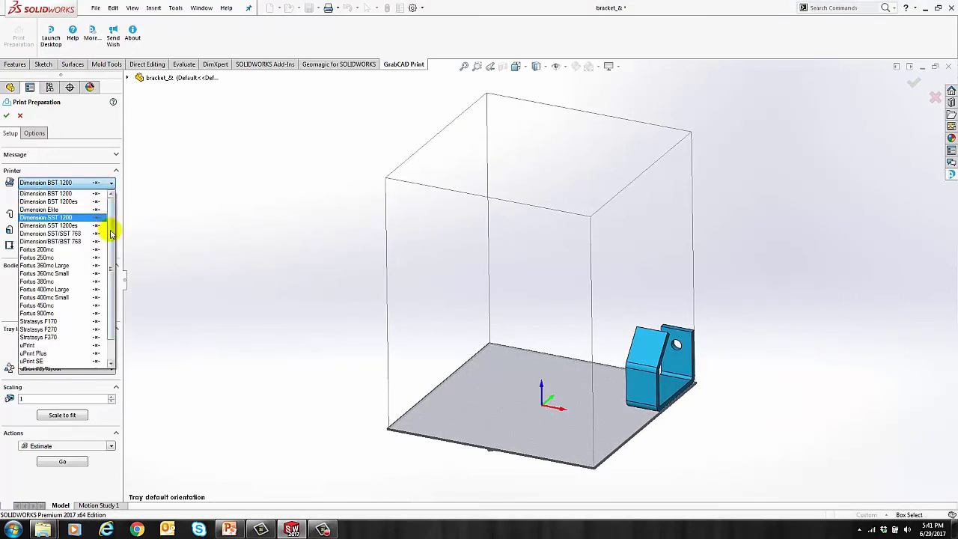
pyautogui.moveTo(112, 217); pyautogui.dragTo(112, 281)
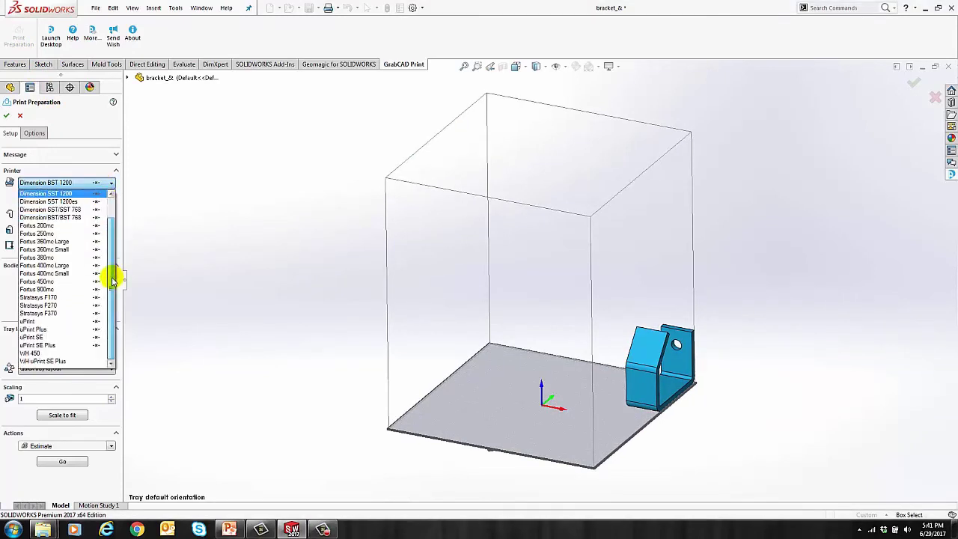
pyautogui.click(61, 362)
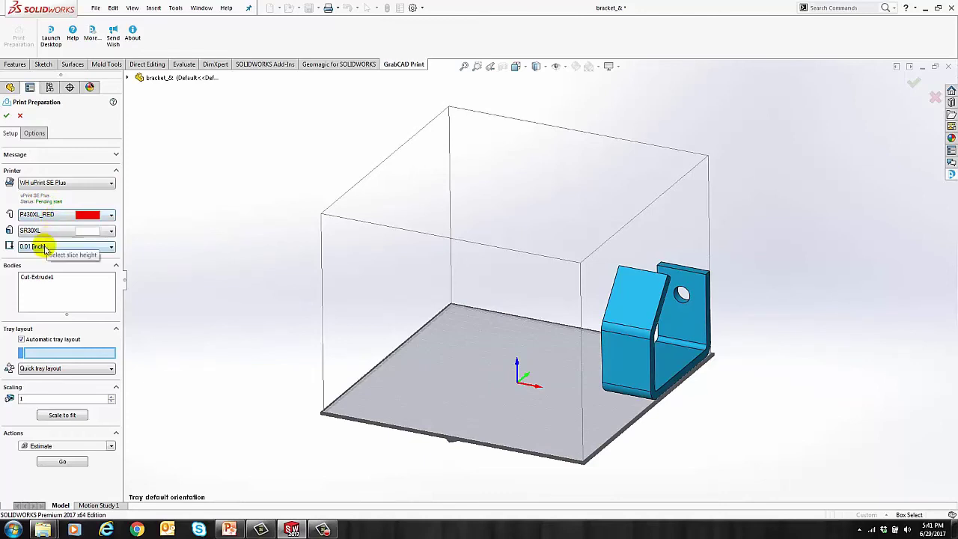
pyautogui.click(44, 248)
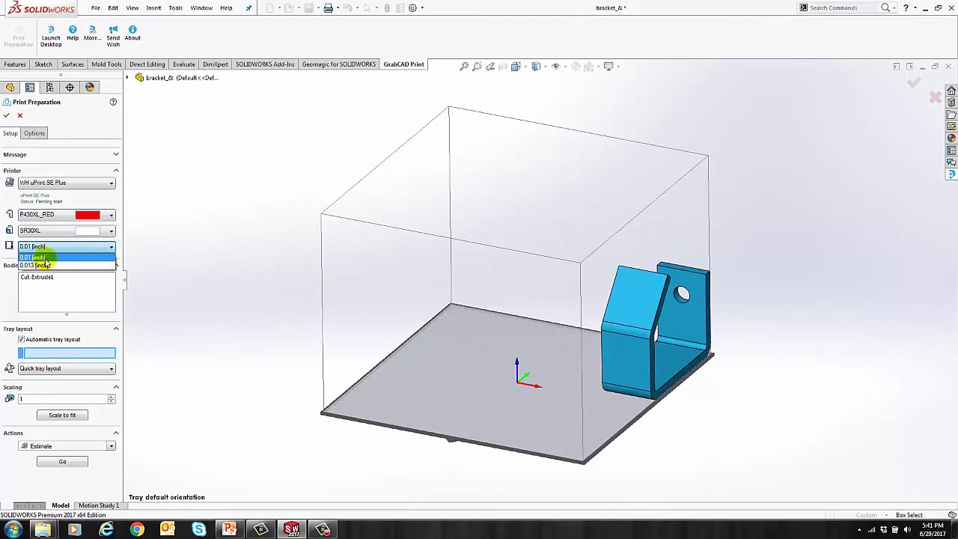
pyautogui.click(43, 258)
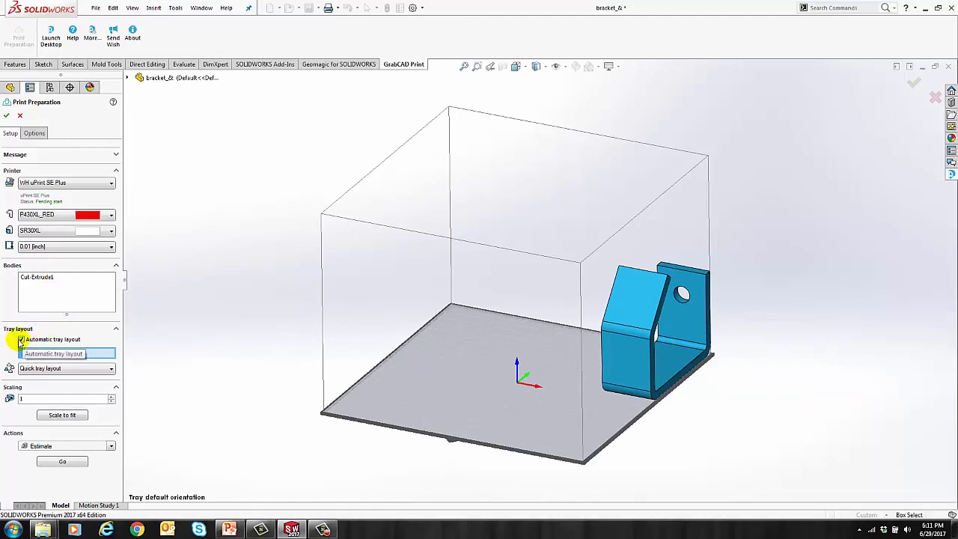
# - Turn off automatic tray layout and orient the bracket upright with the outer face of its lower flange on the tray
pyautogui.click(21, 341)
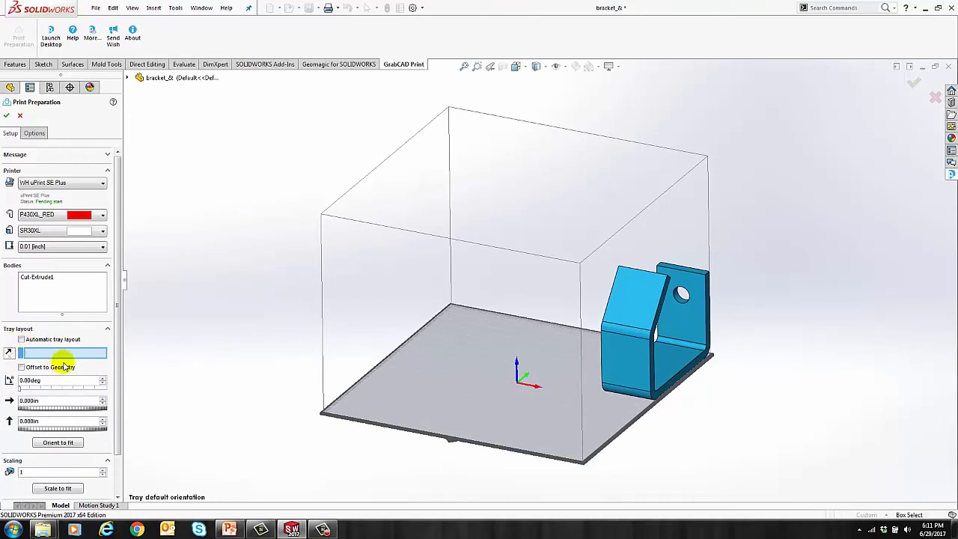
pyautogui.click(612, 357)
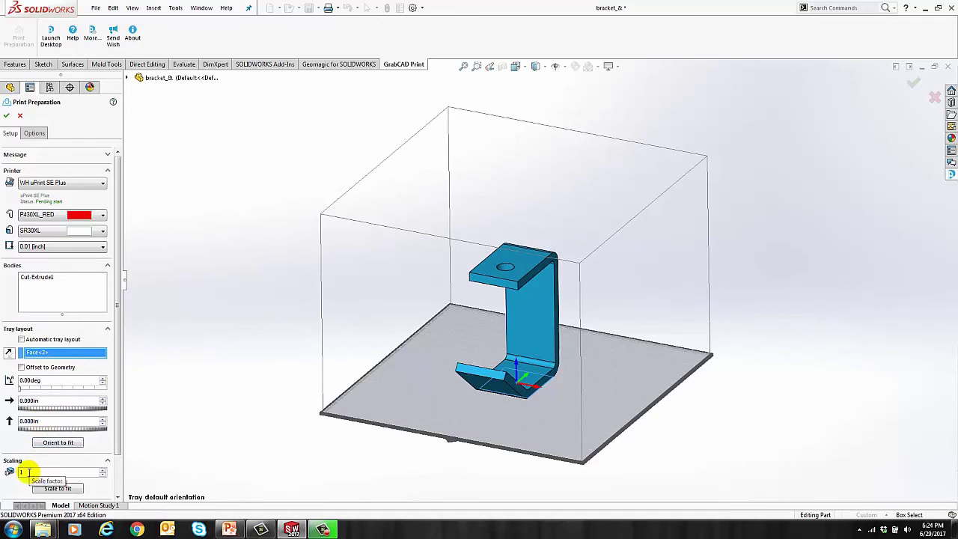
# - Run the Estimate action to review the bracket's print time and material use, and close the estimation report
pyautogui.moveTo(118, 416); pyautogui.dragTo(119, 475)
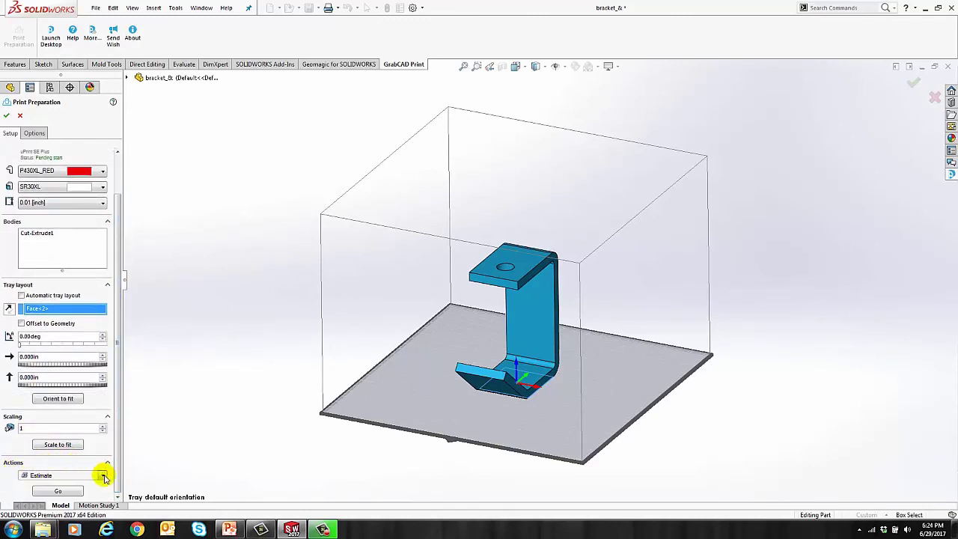
pyautogui.click(95, 475)
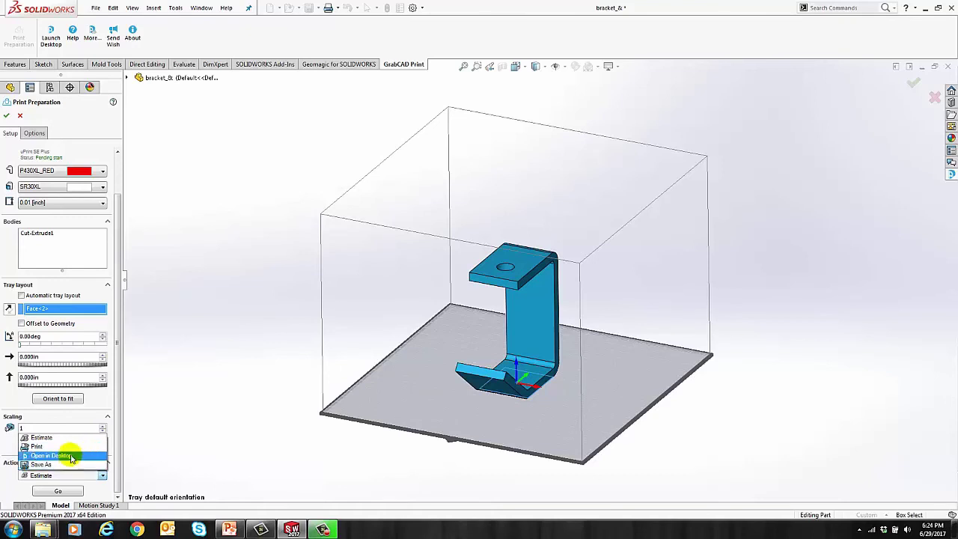
pyautogui.click(42, 438)
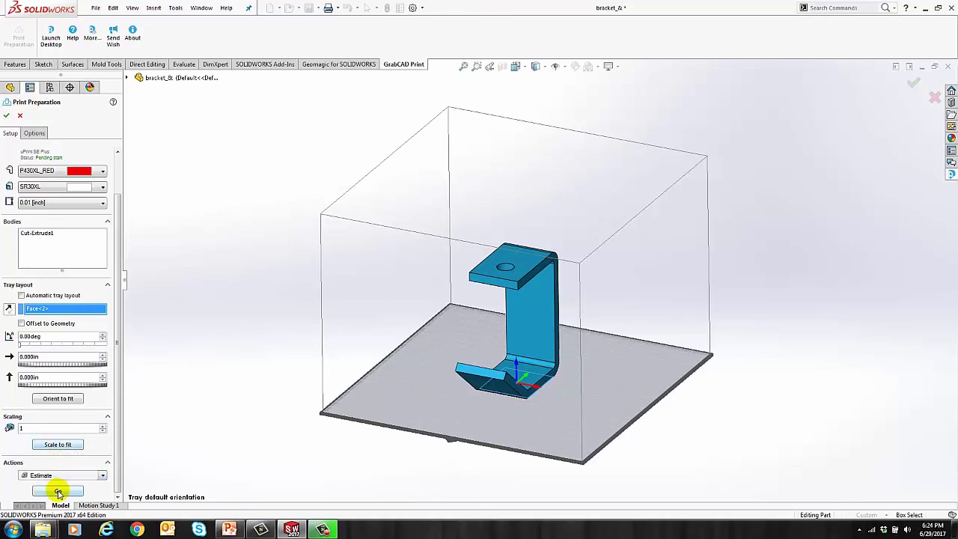
pyautogui.click(58, 491)
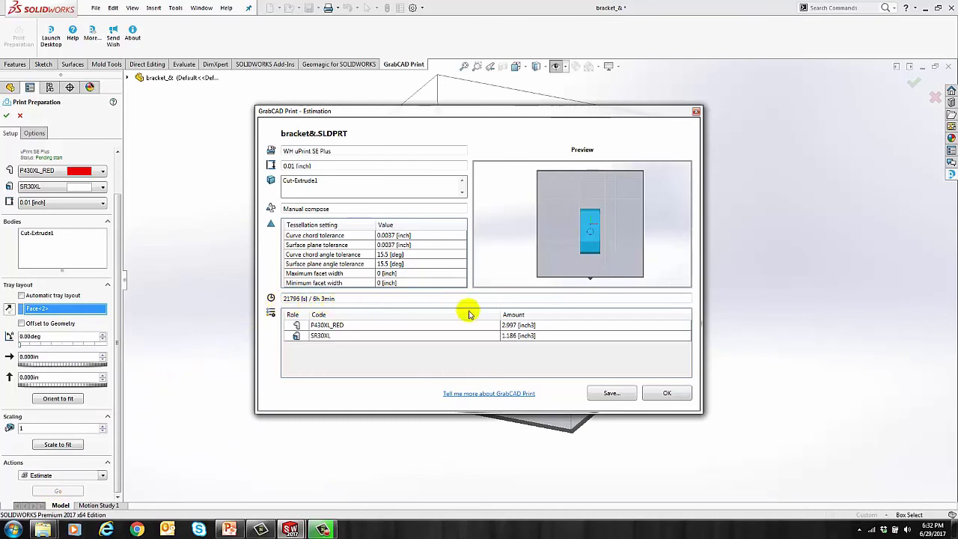
pyautogui.click(667, 393)
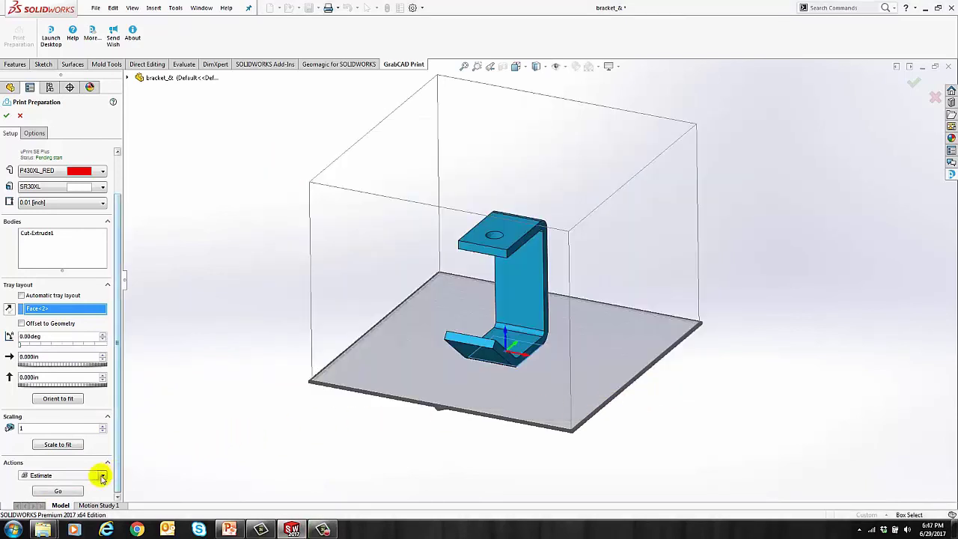
# - Submit the bracket as a print job to the selected printer and dismiss the submission message
pyautogui.click(102, 475)
pyautogui.click(52, 447)
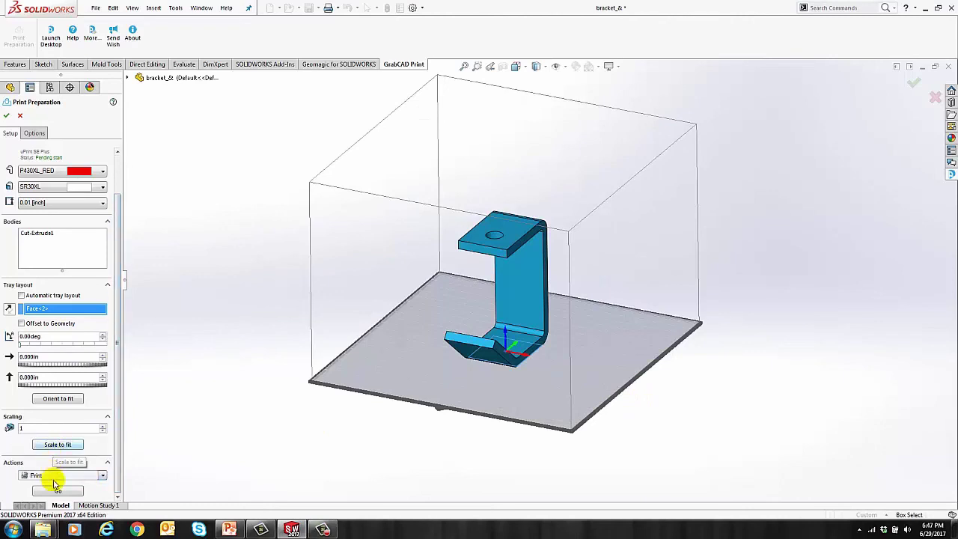
pyautogui.click(57, 490)
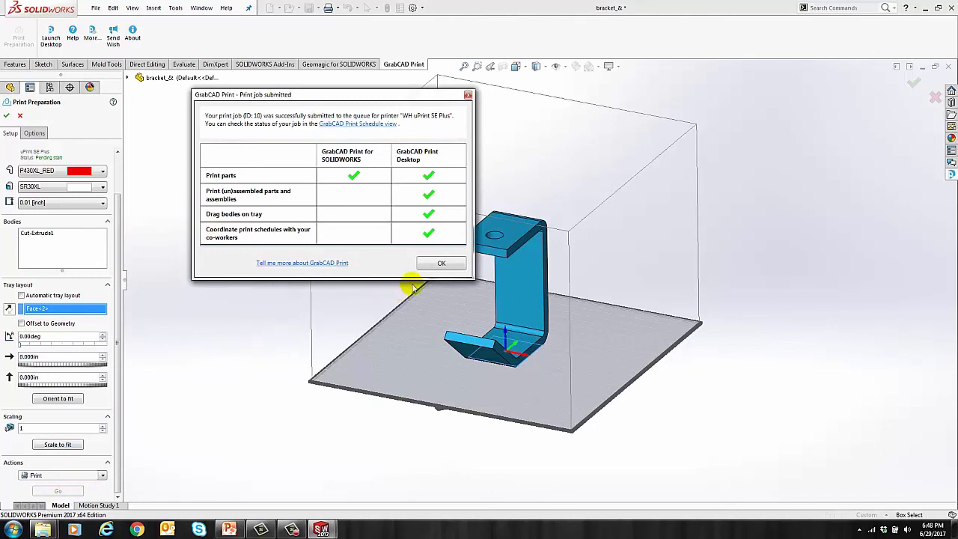
pyautogui.click(441, 265)
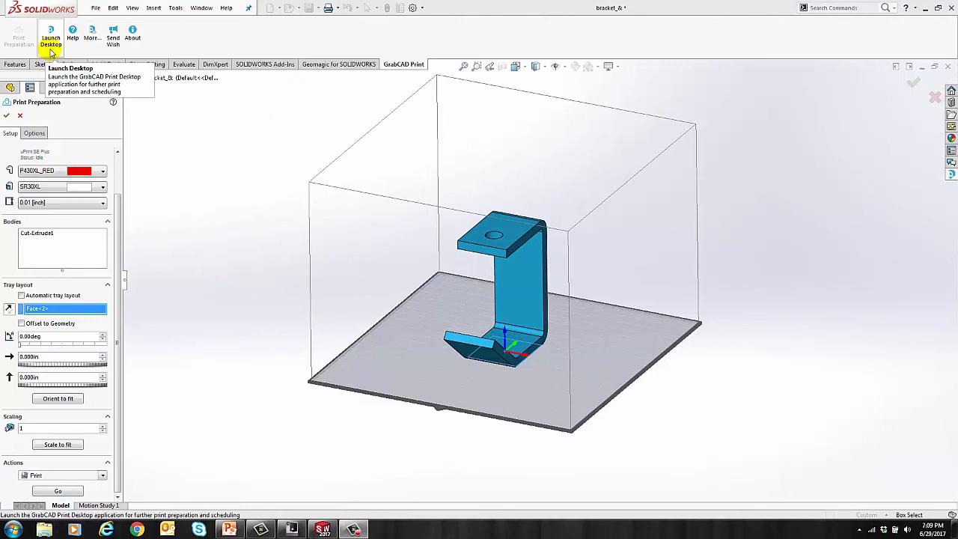
# - Launch the GrabCAD Print desktop application, accepting the add-in's disconnection from the API server, and show the print schedule
pyautogui.click(51, 48)
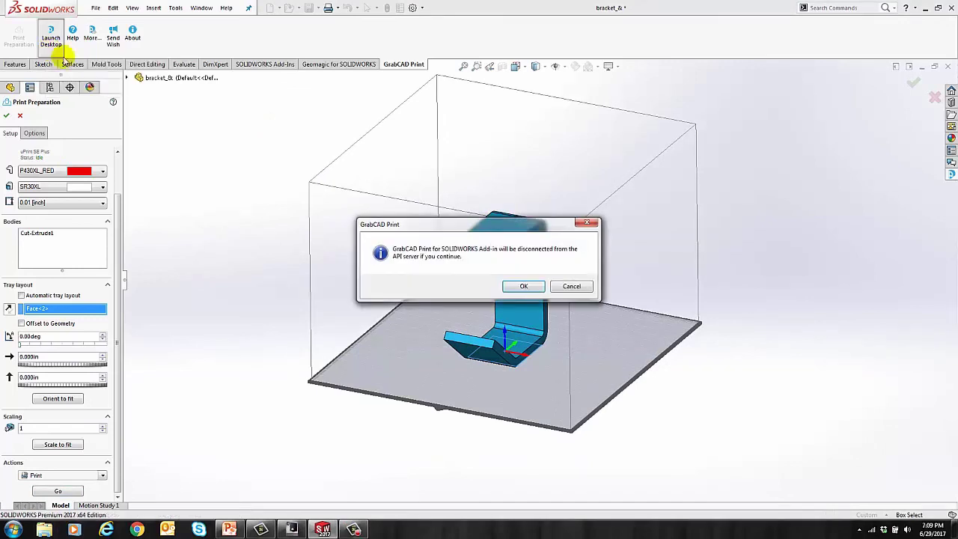
pyautogui.click(523, 288)
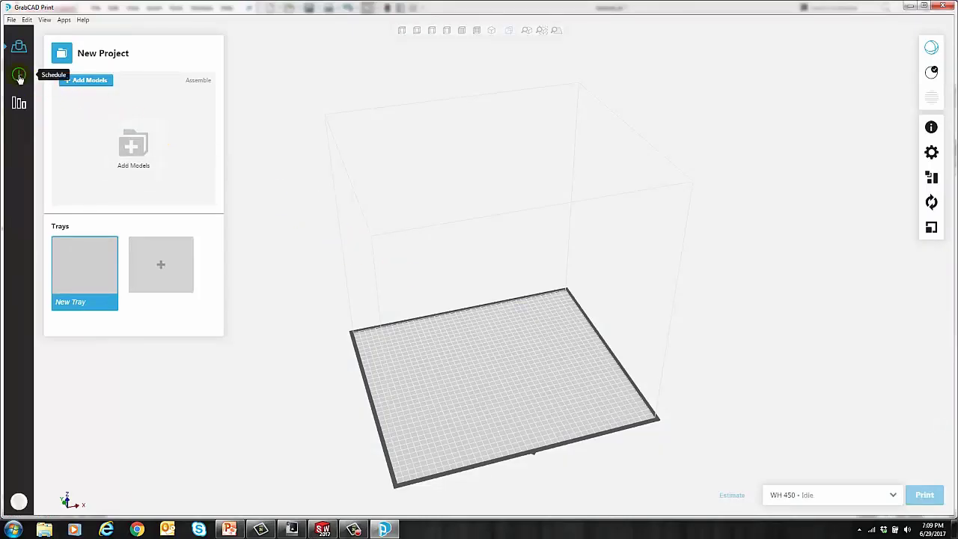
pyautogui.click(19, 77)
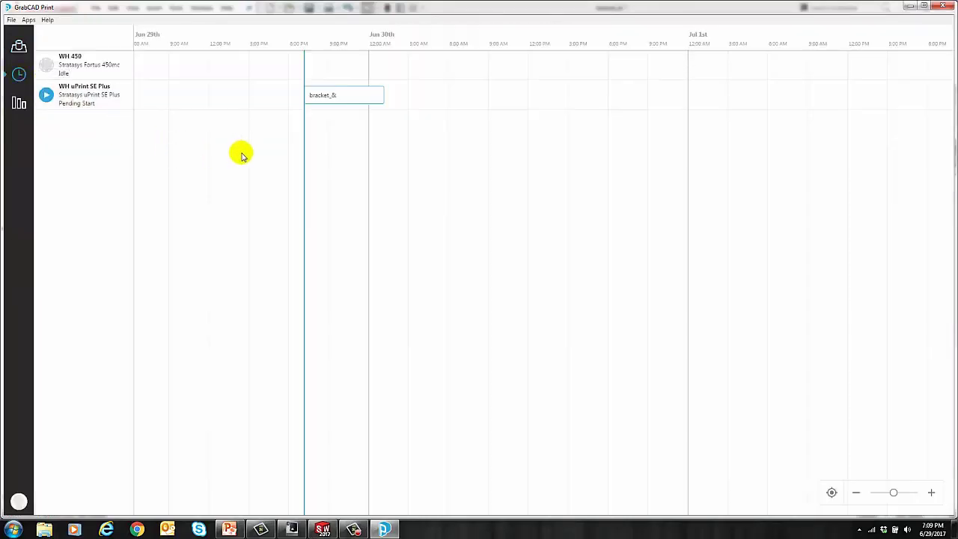